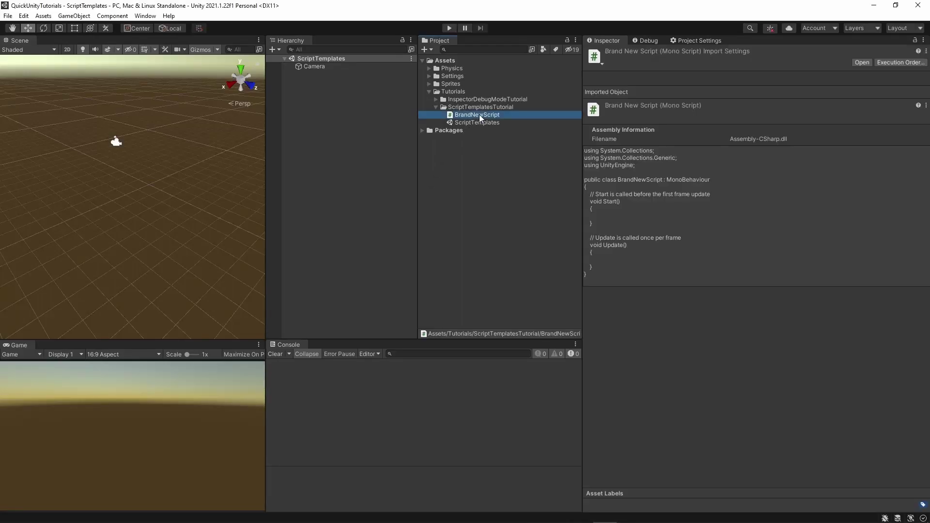
Open BrandNewScript.cs from the Project window in Visual Studio.
{"action": "double_click", "coordinate": [478, 115]}
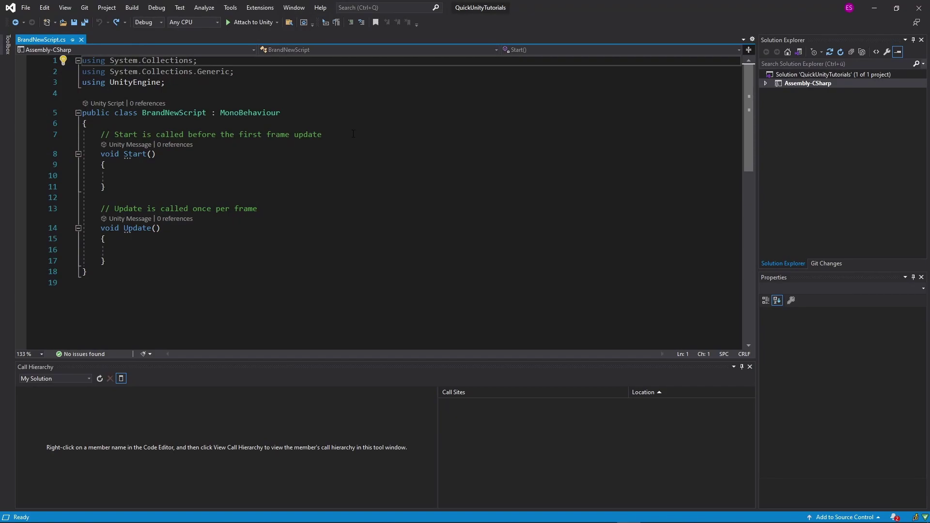
Delete the Start and Update methods along with their comments from BrandNewScript.
{"action": "left_click_drag", "start_coordinate": [353, 133], "coordinate": [99, 135]}
{"action": "key", "text": "BackSpace"}
{"action": "key", "text": "BackSpace"}
{"action": "left_click", "coordinate": [272, 197]}
{"action": "left_click_drag", "start_coordinate": [273, 198], "coordinate": [20, 205]}
{"action": "key", "text": "BackSpace"}
{"action": "key", "text": "BackSpace"}
{"action": "left_click_drag", "start_coordinate": [106, 239], "coordinate": [48, 141]}
{"action": "key", "text": "BackSpace"}
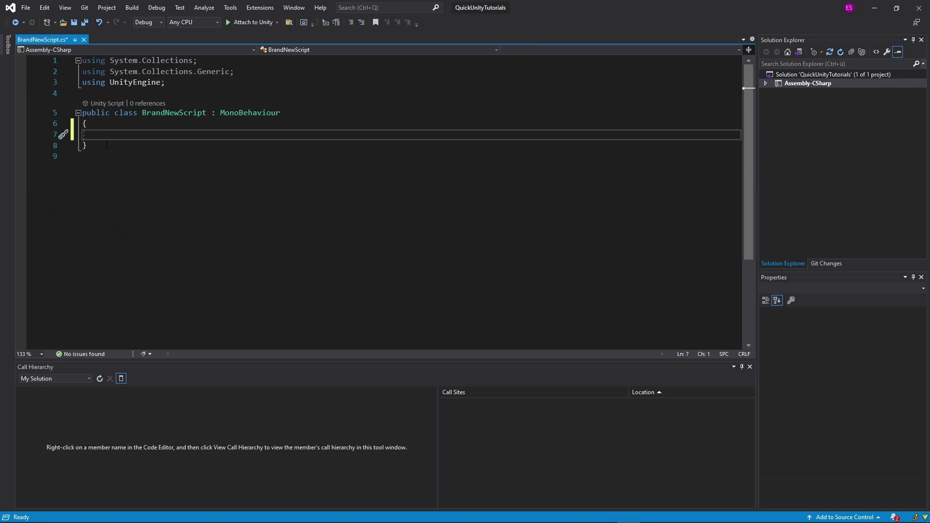
Wrap the BrandNewScript class inside a MyFancyNamespace namespace.
{"action": "left_click_drag", "start_coordinate": [106, 145], "coordinate": [81, 115]}
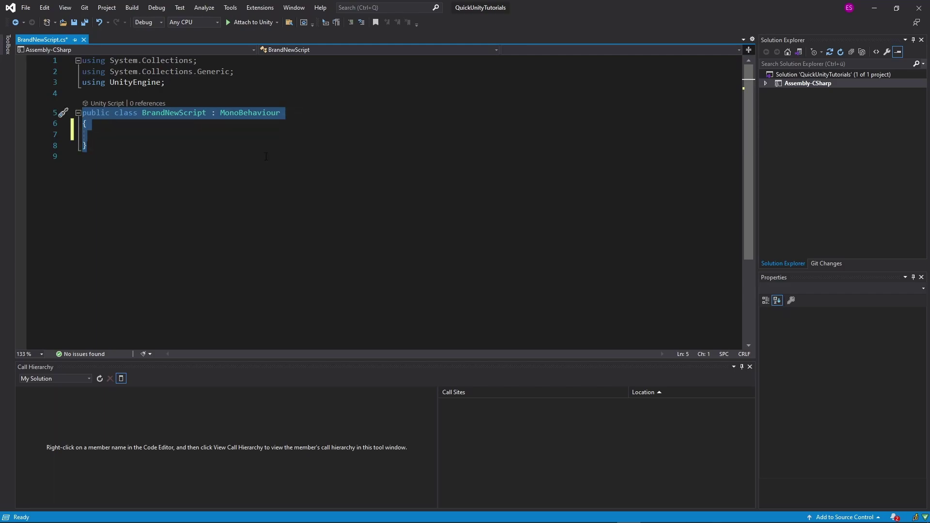
{"action": "type", "text": "namespace MyFancyNamespace { \tpublic class BrandNewScript : MonoBehaviour \t{  \t} }"}
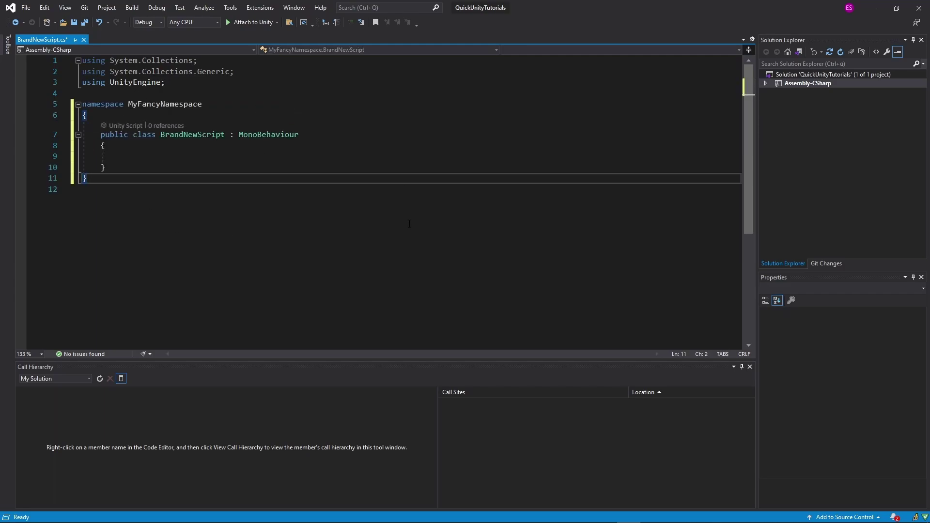
{"action": "key", "text": "Up"}
{"action": "key", "text": "Up"}
{"action": "key", "text": "Up"}
{"action": "key", "text": "Up"}
{"action": "key", "text": "Up"}
{"action": "key", "text": "Up"}
{"action": "key", "text": "Home"}
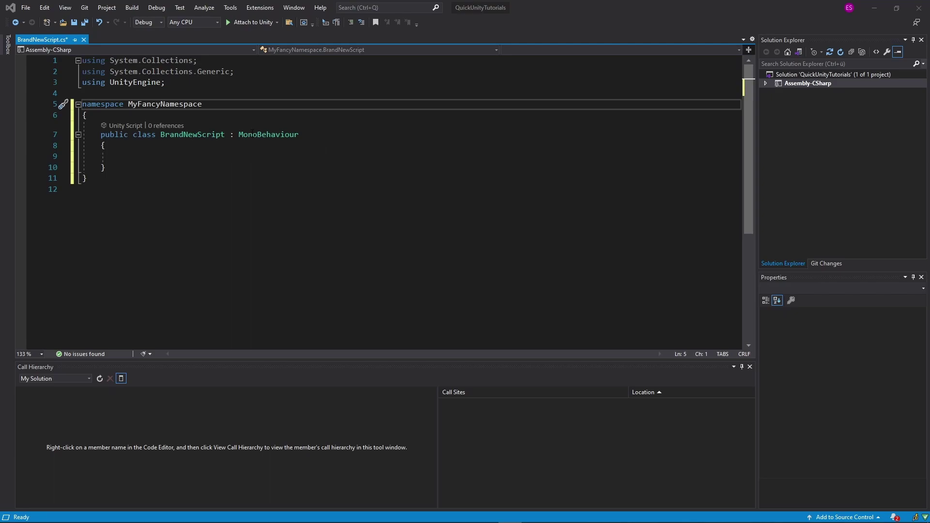
{"action": "key", "text": "alt+Tab"}
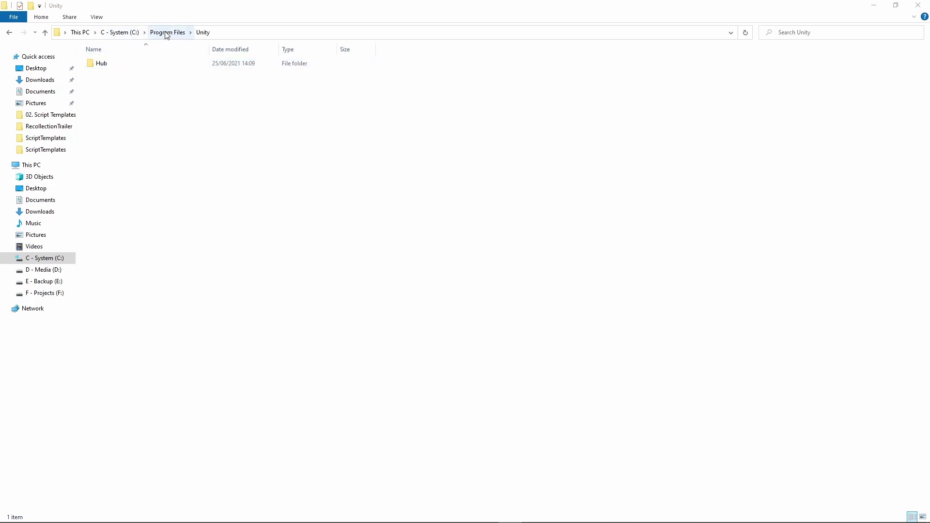
Browse to Hub\Editor\2021.1.22f1\Editor\Data\Resources\ScriptTemplates and select the C# NewBehaviourScript template.
{"action": "double_click", "coordinate": [112, 65]}
{"action": "double_click", "coordinate": [112, 65]}
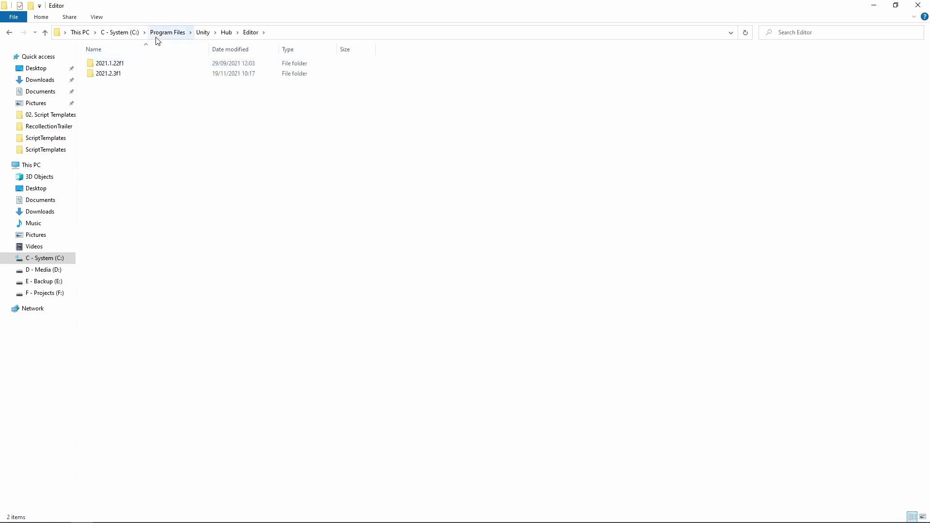
{"action": "left_click", "coordinate": [116, 66]}
{"action": "double_click", "coordinate": [116, 67]}
{"action": "double_click", "coordinate": [116, 65]}
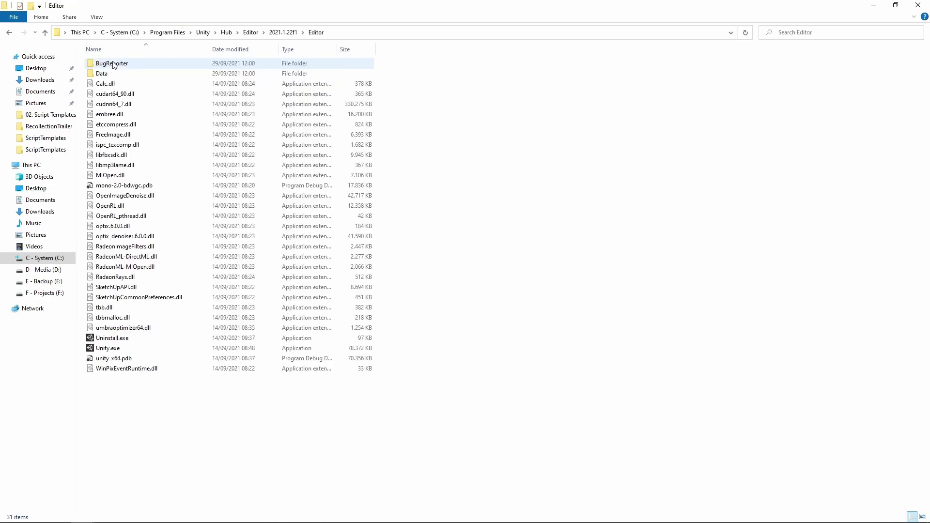
{"action": "double_click", "coordinate": [116, 74]}
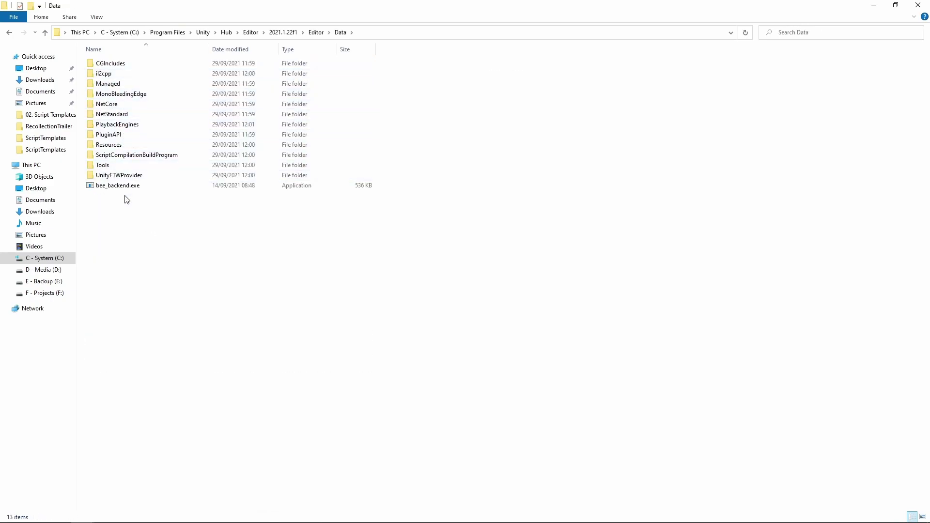
{"action": "double_click", "coordinate": [126, 146]}
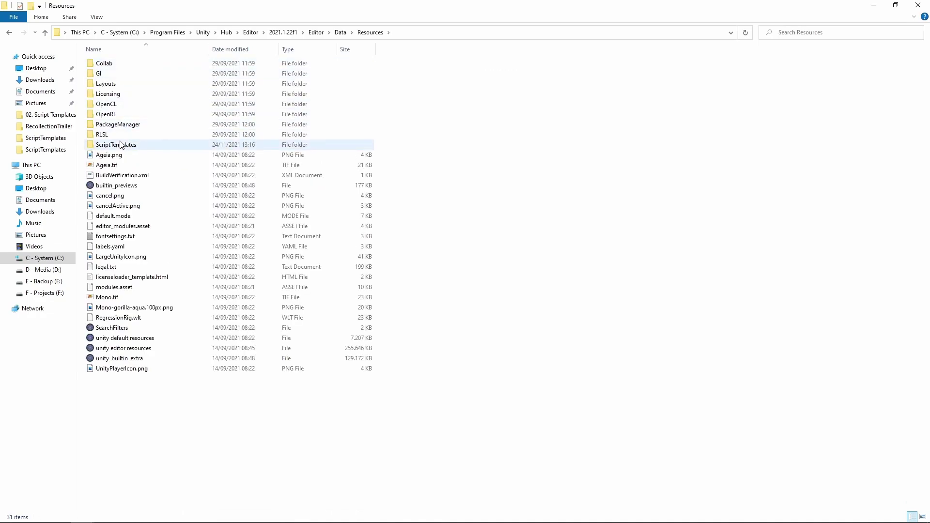
{"action": "double_click", "coordinate": [116, 145]}
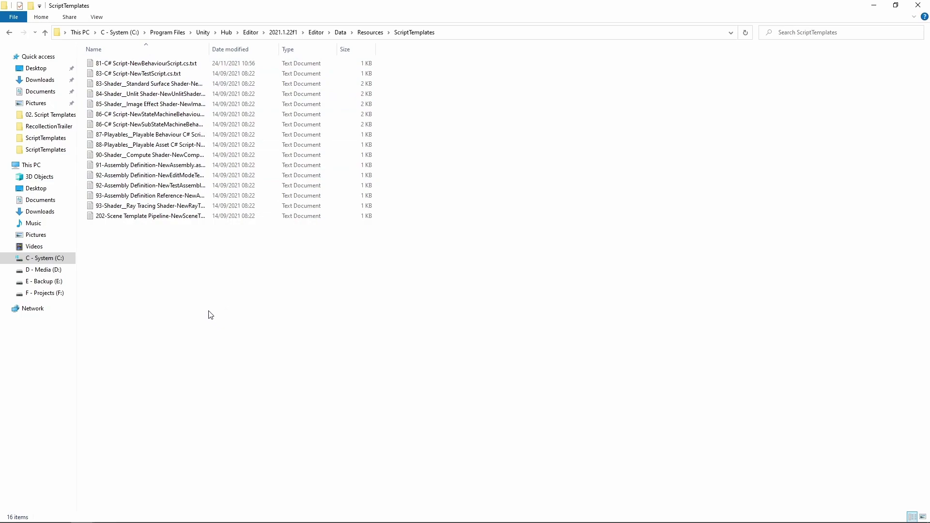
{"action": "left_click", "coordinate": [157, 65]}
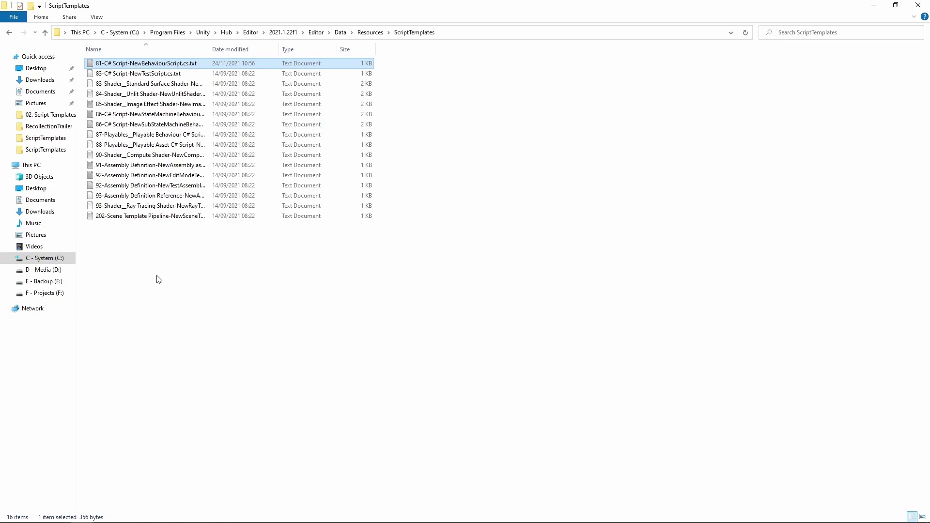
Open 81-C# Script-NewBehaviourScript.cs.txt in Notepad and delete its Start and Update methods.
{"action": "double_click", "coordinate": [164, 64]}
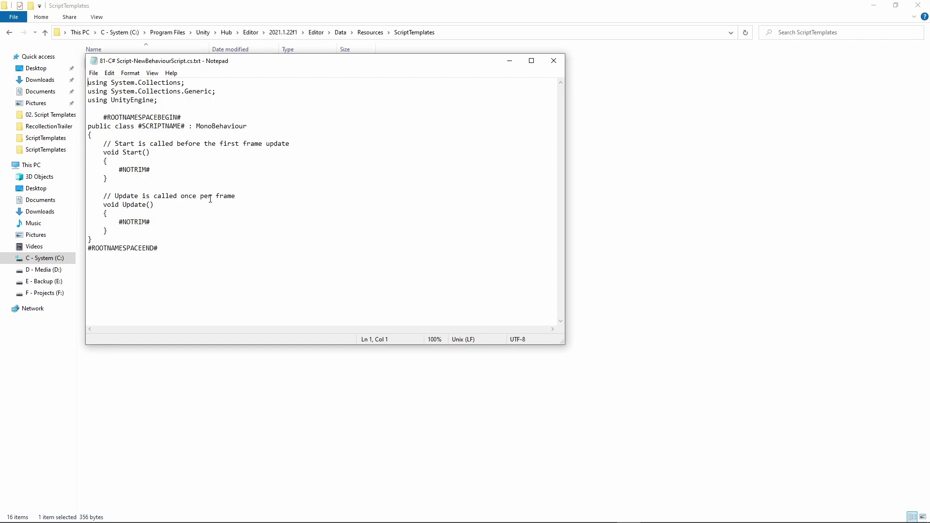
{"action": "double_click", "coordinate": [167, 128]}
{"action": "left_click", "coordinate": [162, 127]}
{"action": "left_click_drag", "start_coordinate": [120, 230], "coordinate": [63, 143]}
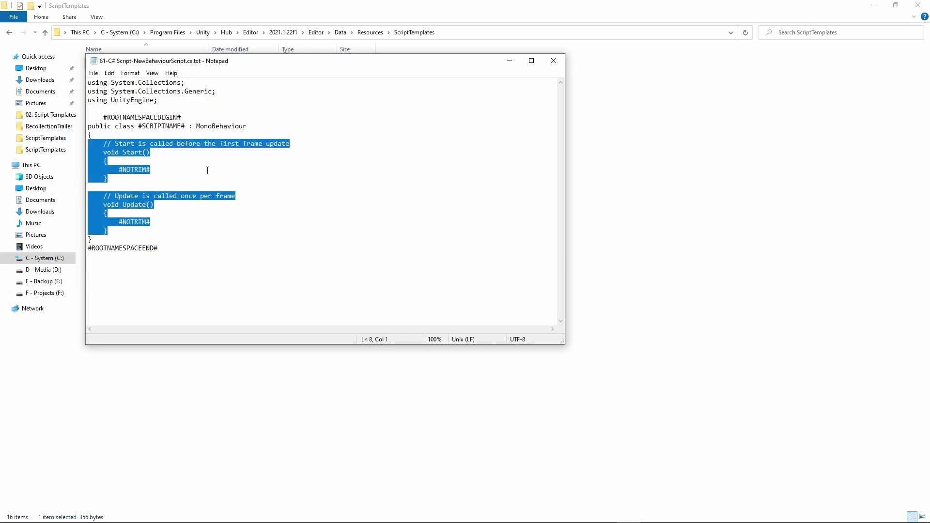
{"action": "key", "text": "BackSpace"}
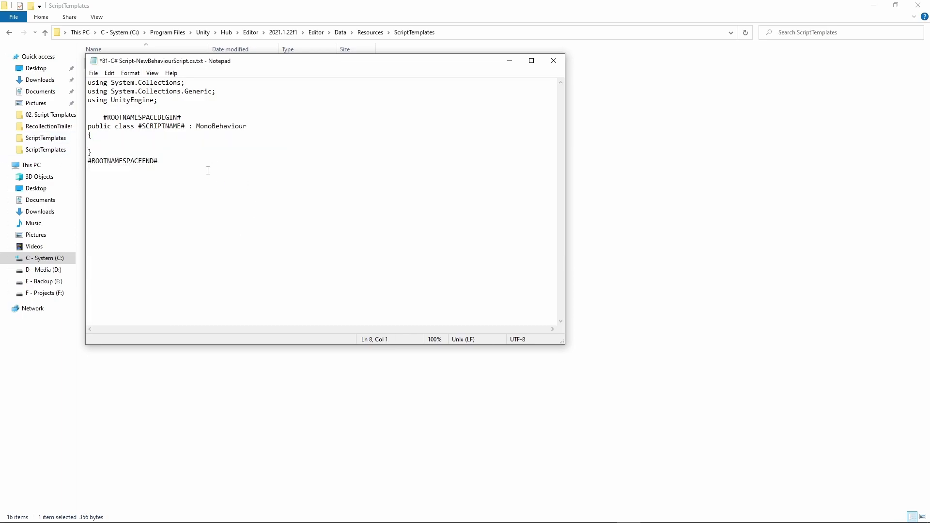
Try overwriting the template, dismiss the permission error, and close Notepad without saving.
{"action": "key", "text": "ctrl+shift+s"}
{"action": "left_click", "coordinate": [474, 324]}
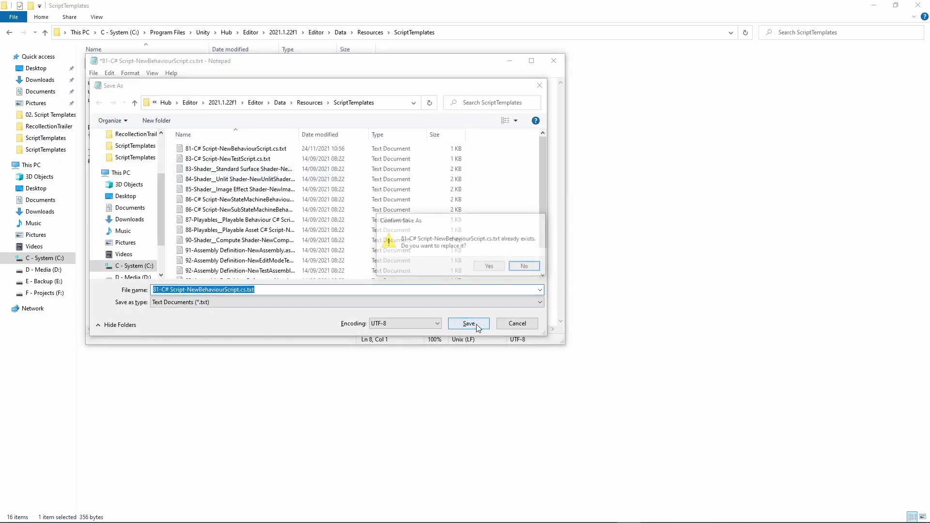
{"action": "left_click", "coordinate": [489, 269]}
{"action": "left_click_drag", "start_coordinate": [440, 243], "coordinate": [299, 141]}
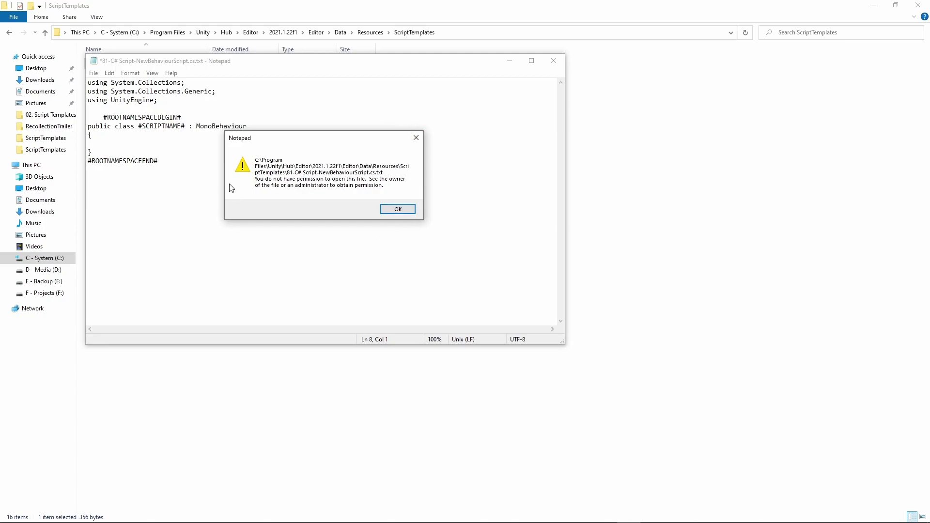
{"action": "left_click", "coordinate": [398, 209]}
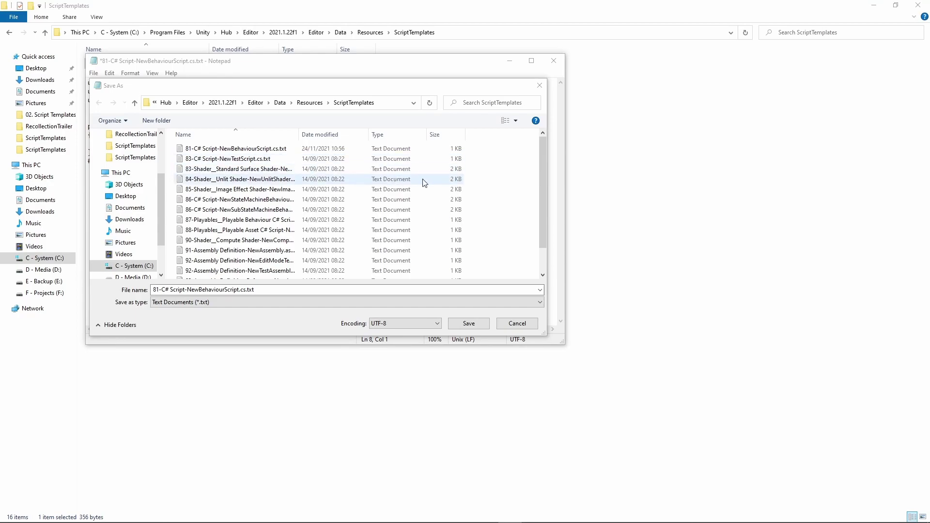
{"action": "left_click", "coordinate": [517, 323]}
{"action": "left_click", "coordinate": [559, 58]}
{"action": "left_click", "coordinate": [480, 275]}
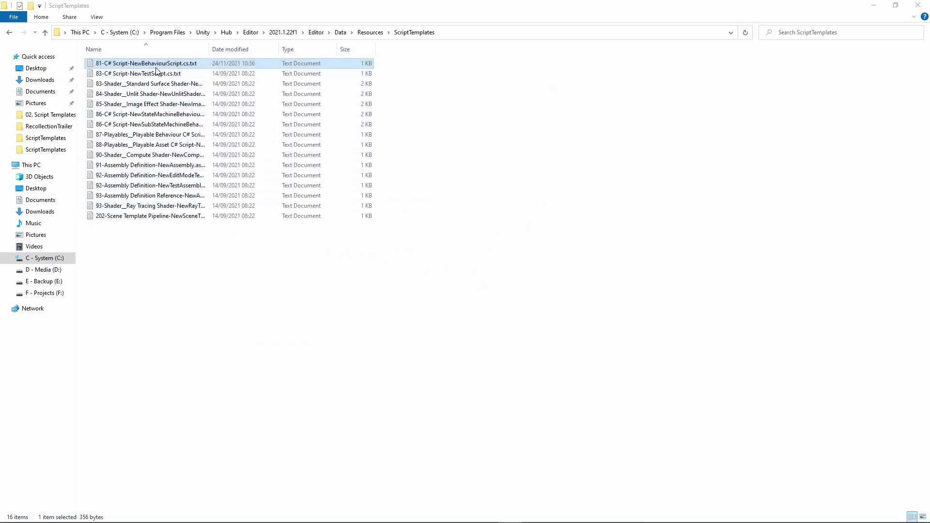
In Notepad++, delete lines 8–18 holding both methods and save the template as Administrator.
{"action": "right_click", "coordinate": [159, 63]}
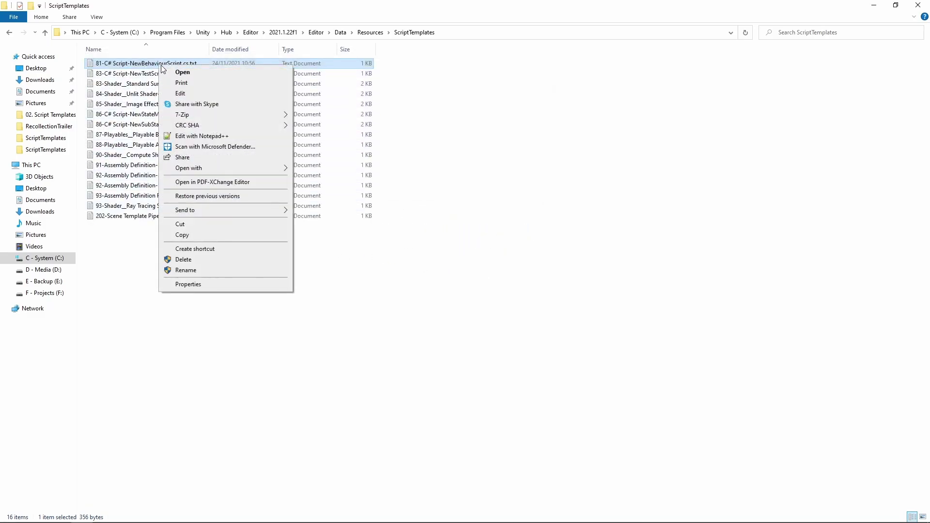
{"action": "left_click", "coordinate": [205, 136]}
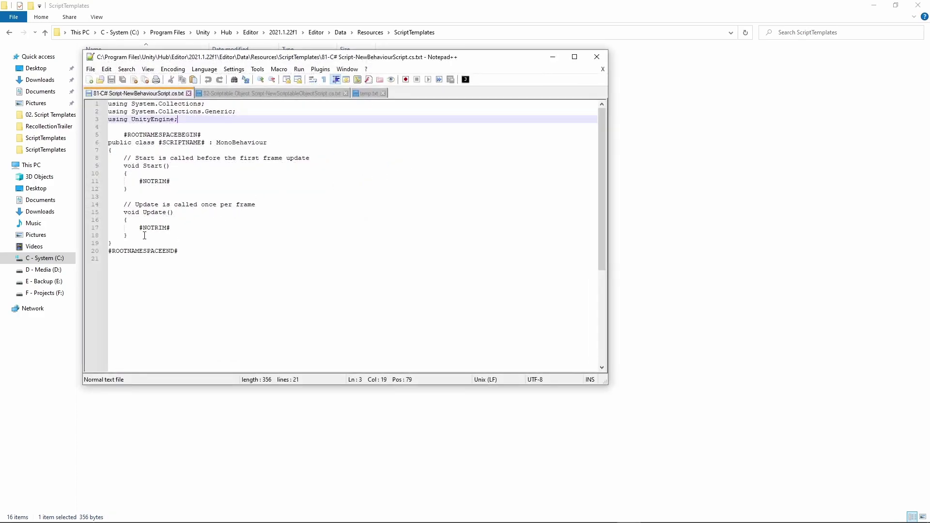
{"action": "left_click_drag", "start_coordinate": [144, 236], "coordinate": [74, 160]}
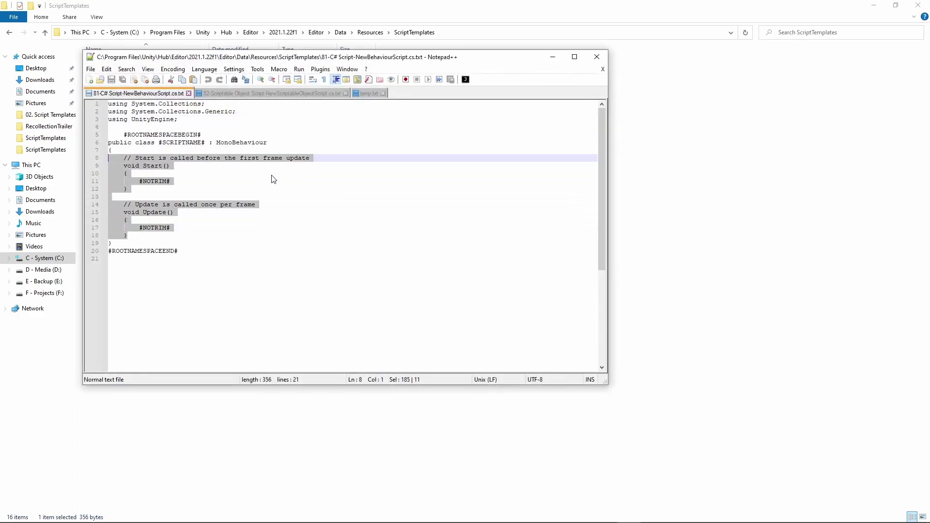
{"action": "key", "text": "Delete"}
{"action": "key", "text": "ctrl+s"}
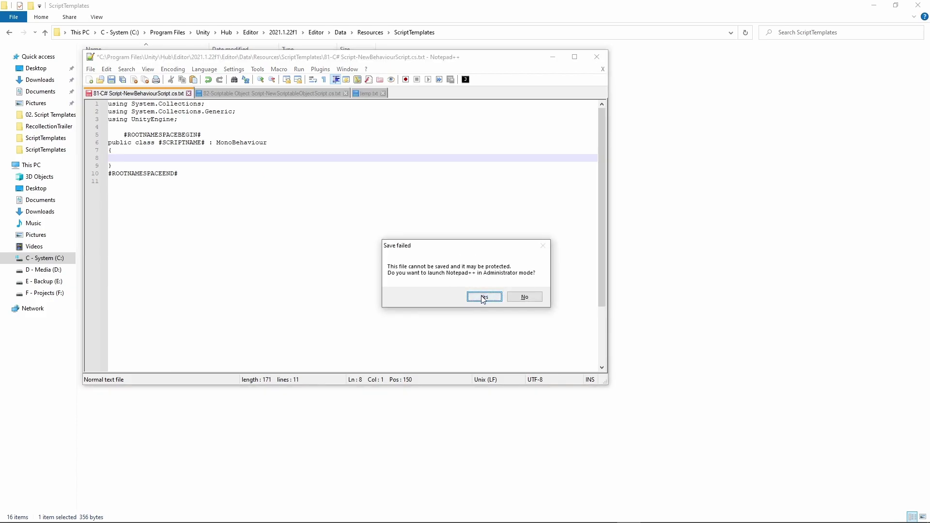
{"action": "left_click_drag", "start_coordinate": [474, 243], "coordinate": [404, 208]}
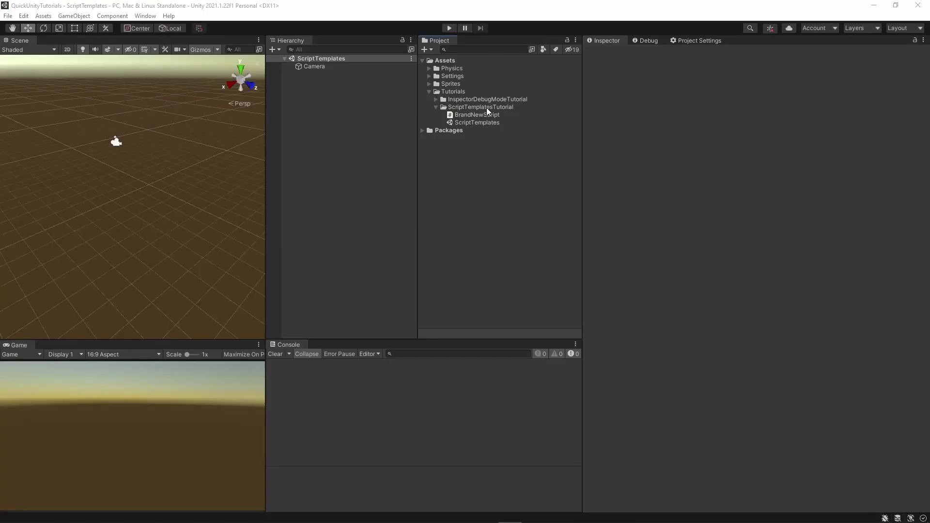
Create a C# script named NewBehaviourScript in ScriptTemplatesTutorial to check its empty class body.
{"action": "right_click", "coordinate": [487, 107]}
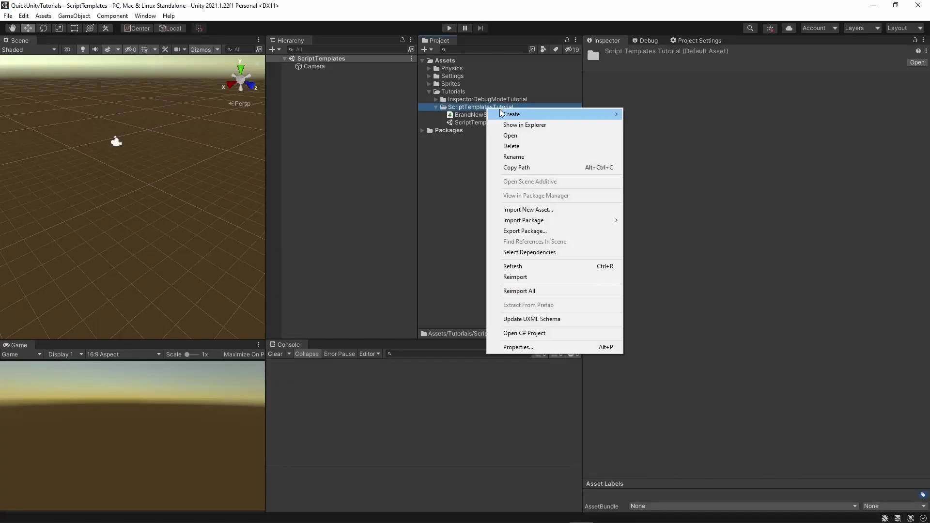
{"action": "mouse_move", "coordinate": [508, 114]}
{"action": "left_click", "coordinate": [659, 74]}
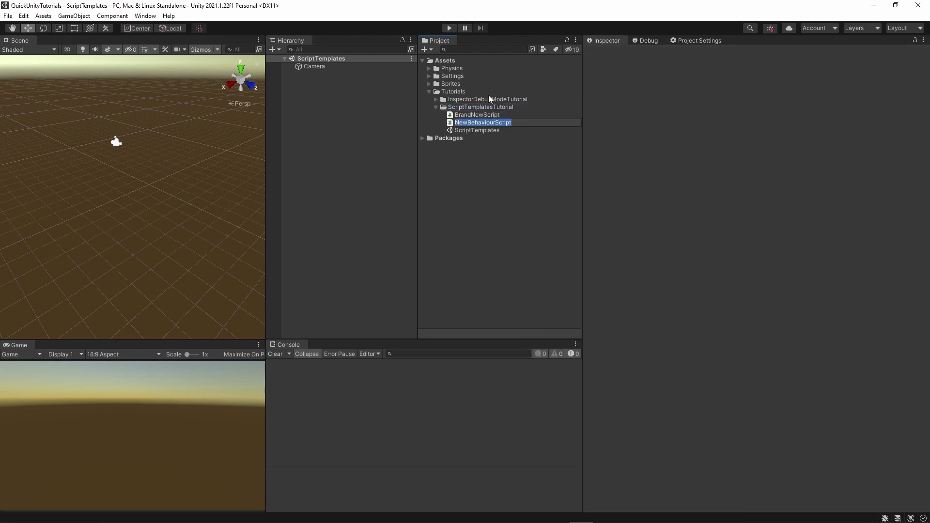
{"action": "key", "text": "Return"}
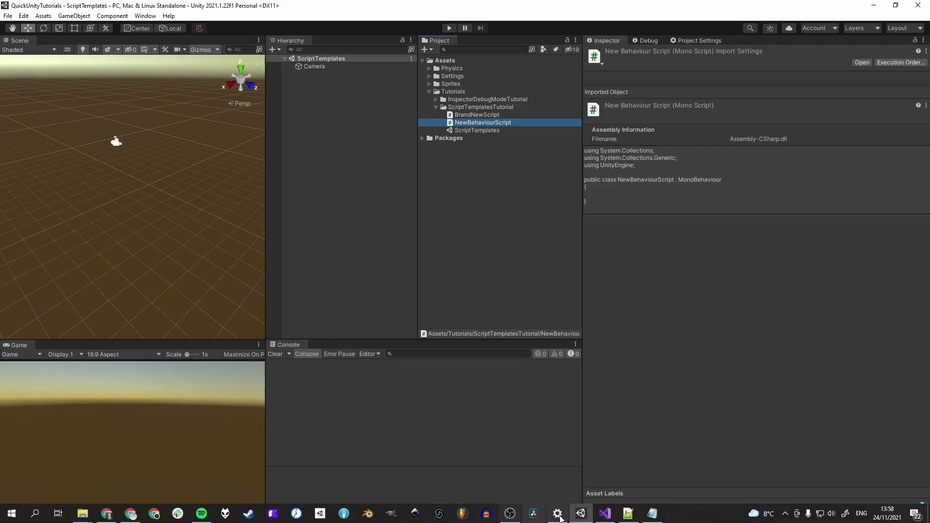
{"action": "left_click", "coordinate": [628, 513]}
Add two header comment lines below the usings in the template.
{"action": "left_click", "coordinate": [208, 143]}
{"action": "key", "text": "Return"}
{"action": "key", "text": "Return"}
{"action": "key", "text": "Up"}
{"action": "type", "text": "// A fabulous script by Erkberg // Template stored in Unity installation folder"}
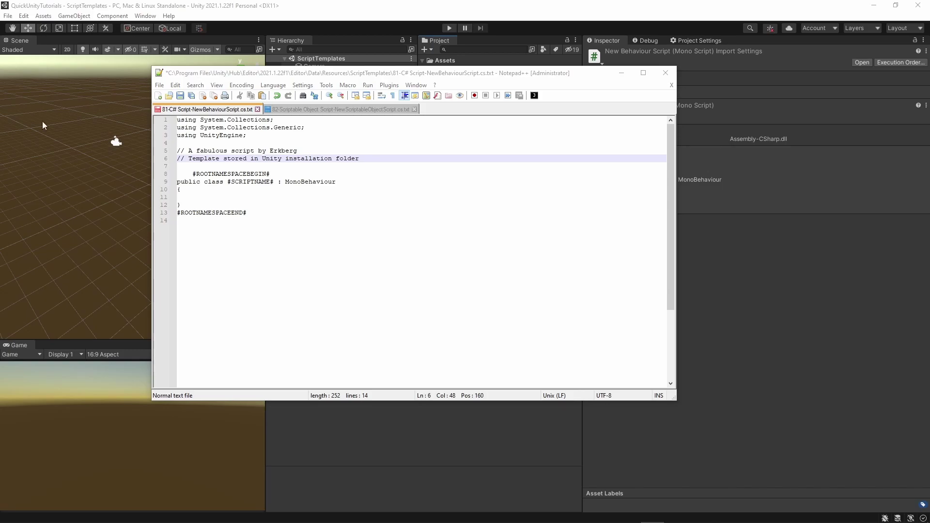
Insert an indented empty Awake method with #NOTRIM# into the class and save.
{"action": "left_click", "coordinate": [190, 198]}
{"action": "type", "text": "void Awake() {     #NOTRIM# }"}
{"action": "left_click_drag", "start_coordinate": [192, 222], "coordinate": [177, 205]}
{"action": "key", "text": "Tab"}
{"action": "key", "text": "ctrl+s"}
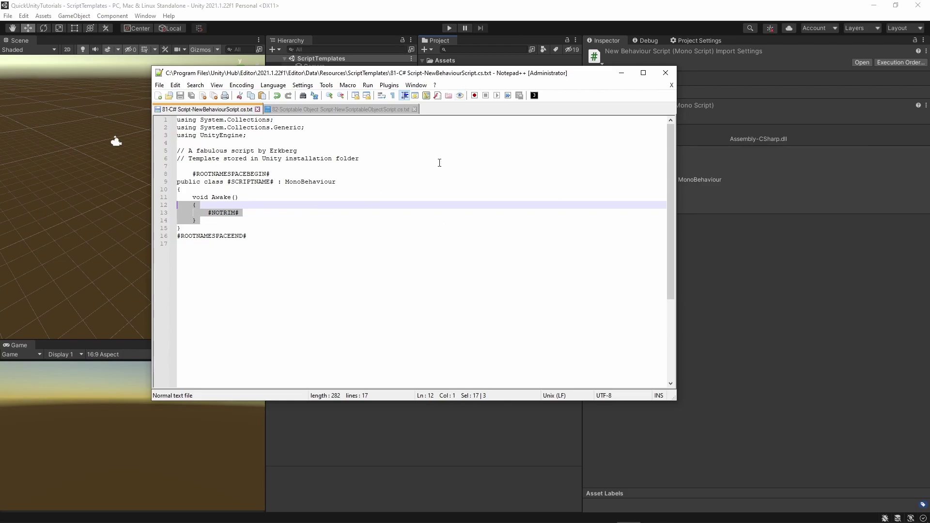
Create NewBehaviourScript1 in ScriptTemplatesTutorial, now generated with header comments and an Awake method.
{"action": "left_click", "coordinate": [621, 76]}
{"action": "right_click", "coordinate": [484, 108]}
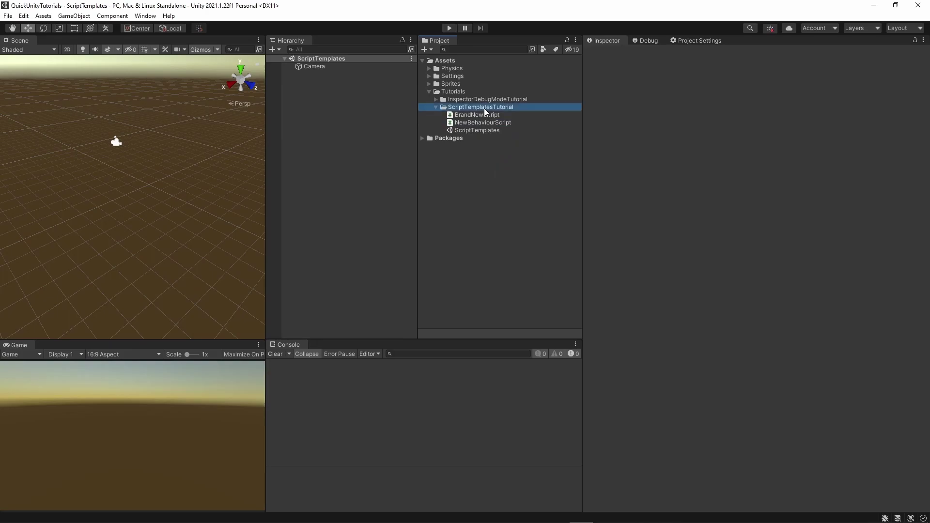
{"action": "mouse_move", "coordinate": [539, 114]}
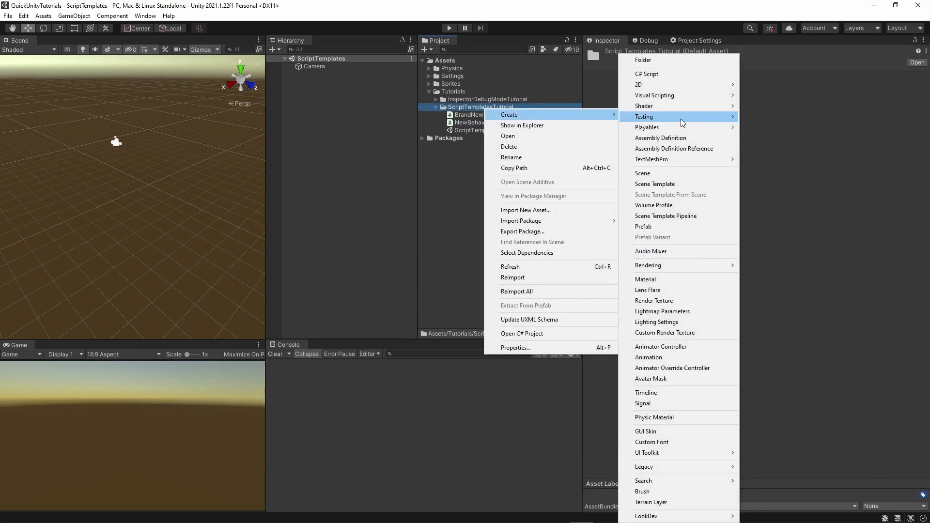
{"action": "left_click", "coordinate": [668, 75]}
{"action": "key", "text": "Return"}
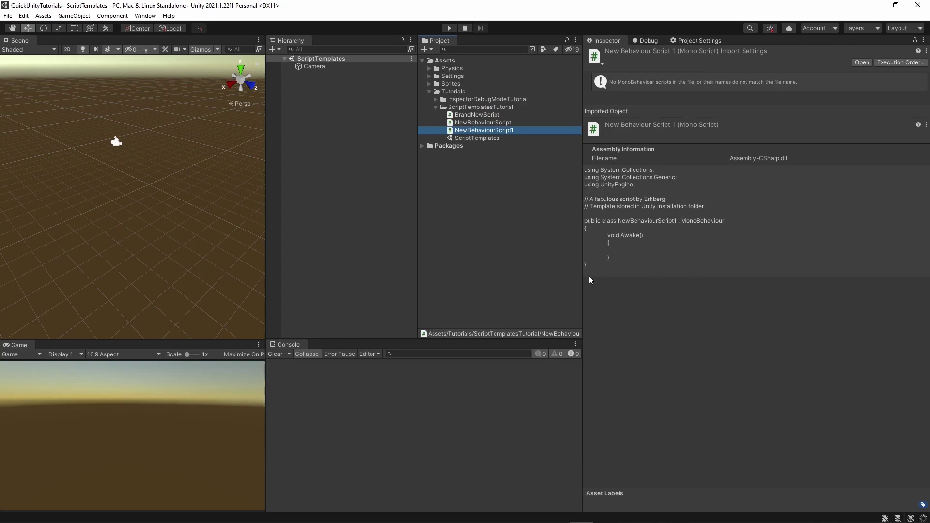
{"action": "key", "text": "alt+Tab"}
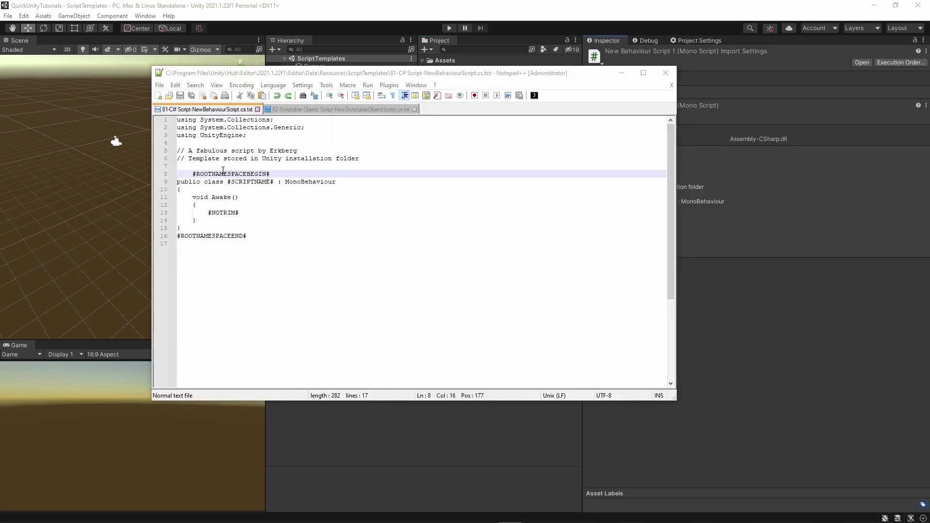
{"action": "double_click", "coordinate": [237, 174]}
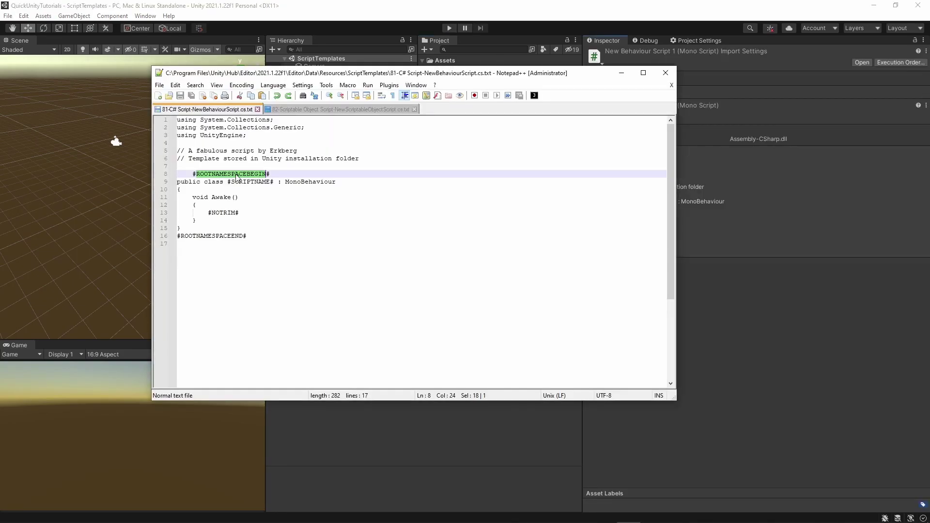
{"action": "double_click", "coordinate": [227, 236]}
{"action": "left_click_drag", "start_coordinate": [293, 174], "coordinate": [160, 176]}
{"action": "type", "text": "namespace MyFancyNamespace"}
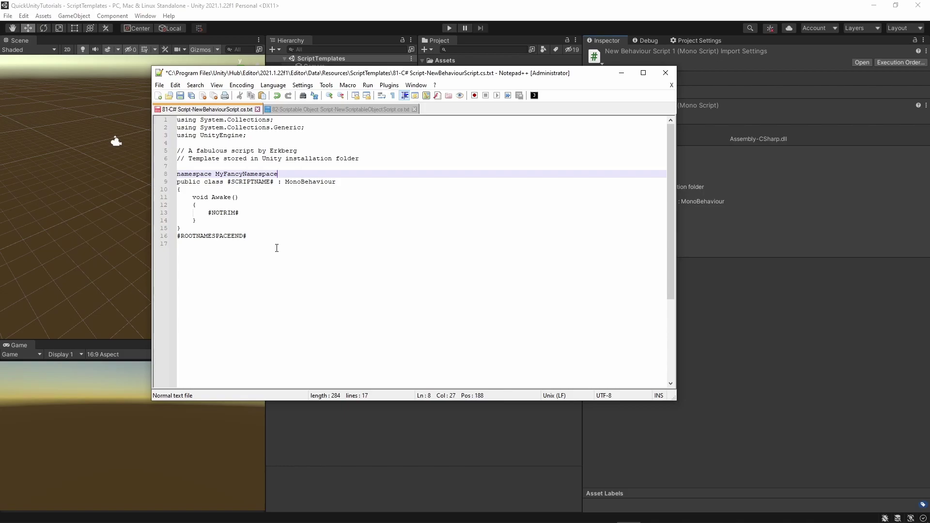
{"action": "key", "text": "ctrl+z"}
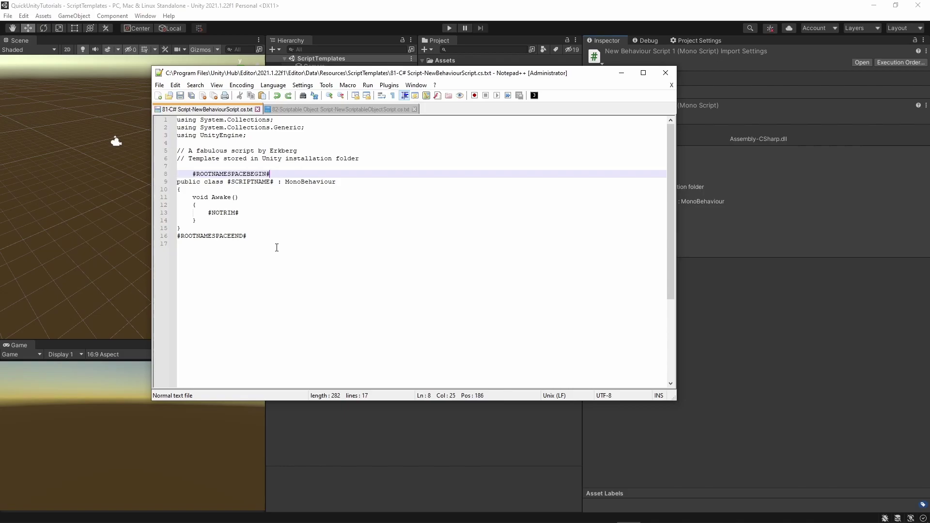
{"action": "left_click", "coordinate": [226, 175]}
Set the Editor Root namespace in Project Settings to MyFancyNamespace.
{"action": "left_click", "coordinate": [621, 76]}
{"action": "left_click", "coordinate": [697, 40]}
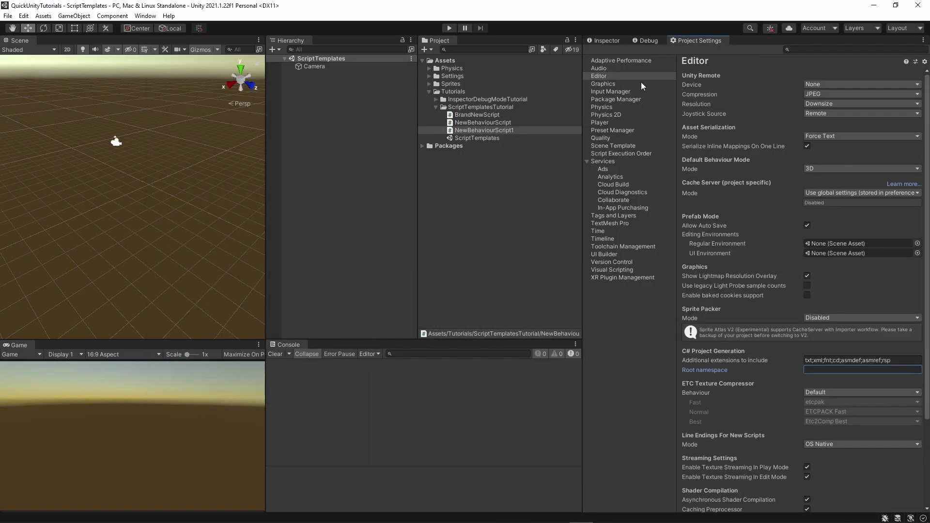
{"action": "left_click", "coordinate": [603, 77]}
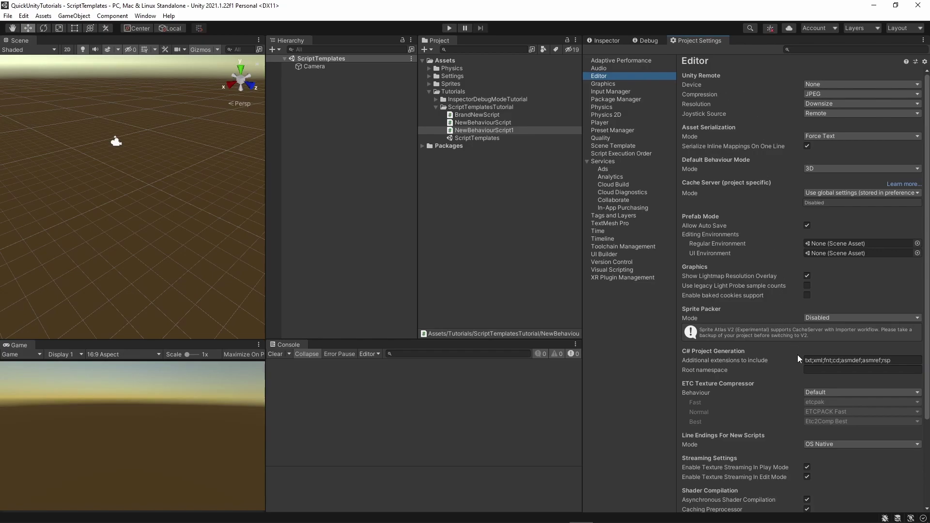
{"action": "left_click", "coordinate": [819, 370]}
{"action": "type", "text": "namespace MyFancyNamespace"}
{"action": "key", "text": "BackSpace"}
Create NewBehaviourScript2 in ScriptTemplatesTutorial, generated inside MyFancyNamespace.
{"action": "right_click", "coordinate": [475, 106]}
{"action": "mouse_move", "coordinate": [505, 116]}
{"action": "left_click", "coordinate": [650, 73]}
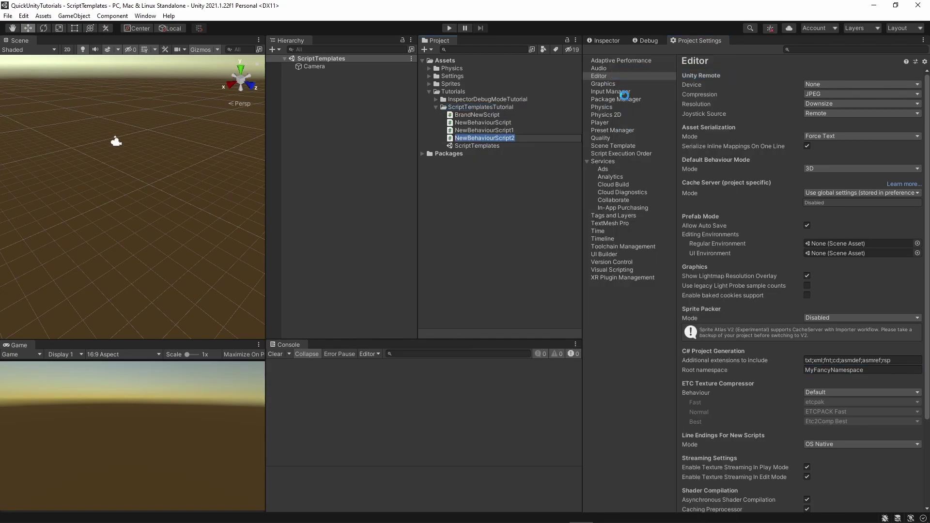
{"action": "key", "text": "Return"}
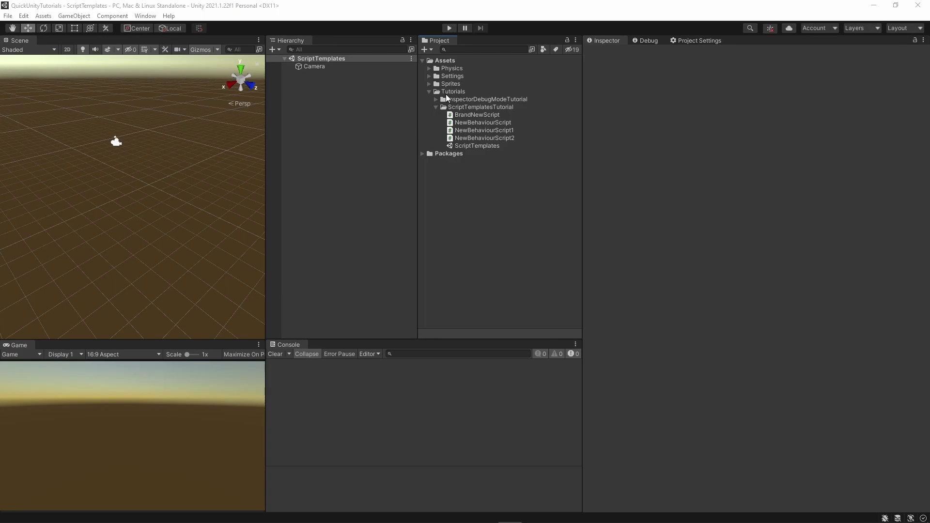
Create a folder under Assets with Create > Folder and name it ScriptTemplates.
{"action": "right_click", "coordinate": [451, 61]}
{"action": "mouse_move", "coordinate": [582, 69]}
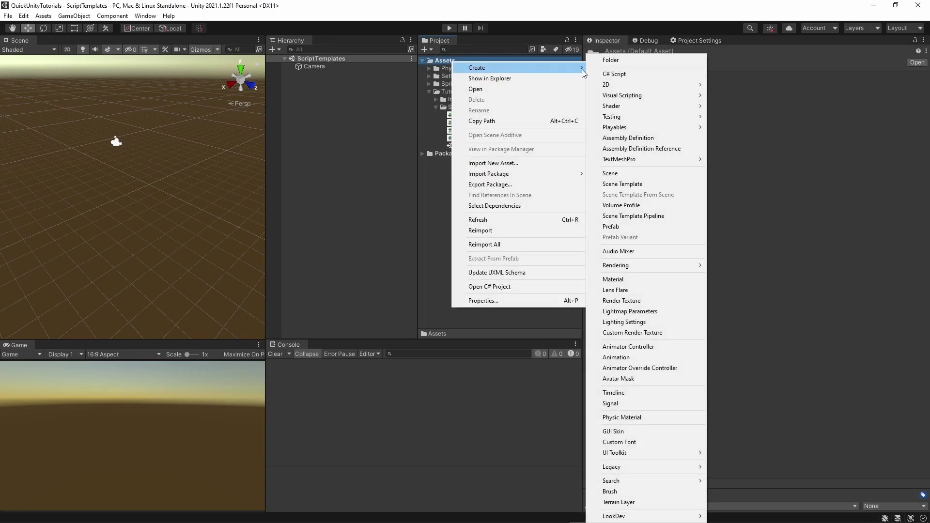
{"action": "left_click", "coordinate": [629, 63]}
{"action": "type", "text": "ScriptTemplates"}
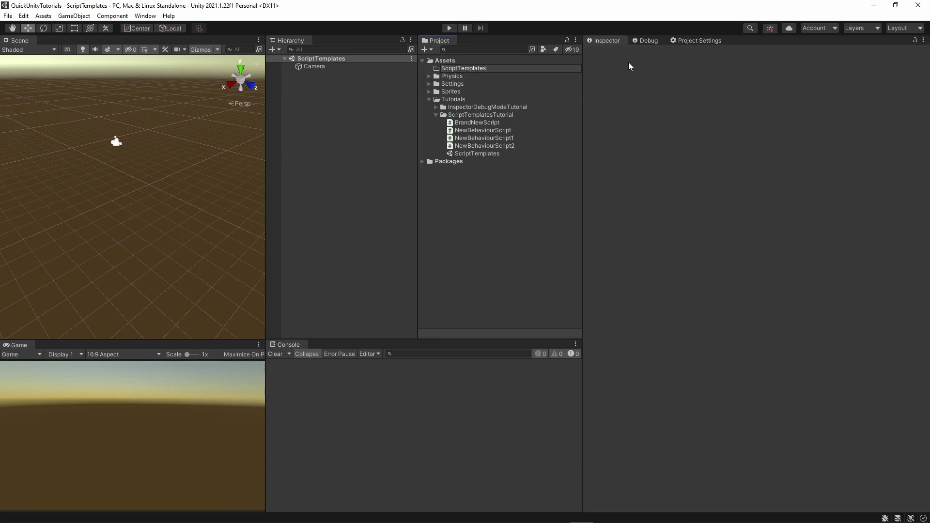
{"action": "key", "text": "Return"}
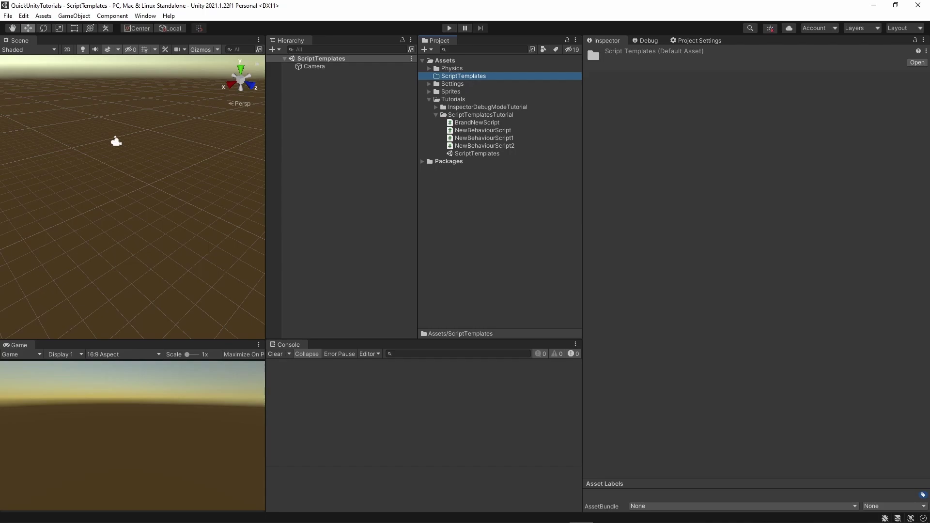
Delete the Awake method (lines 11-14) from the project's C# script template and save it.
{"action": "key", "text": "Right"}
{"action": "double_click", "coordinate": [501, 85]}
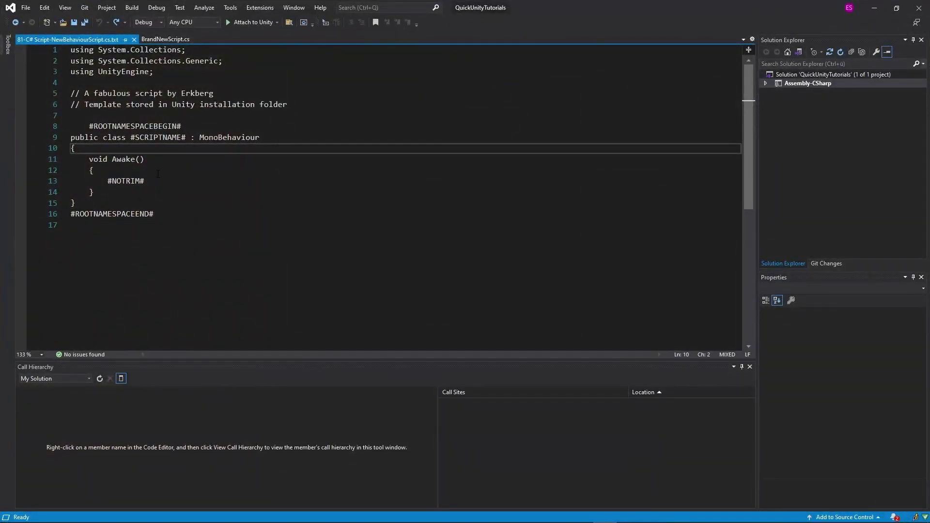
{"action": "left_click_drag", "start_coordinate": [119, 192], "coordinate": [70, 158]}
{"action": "key", "text": "Delete"}
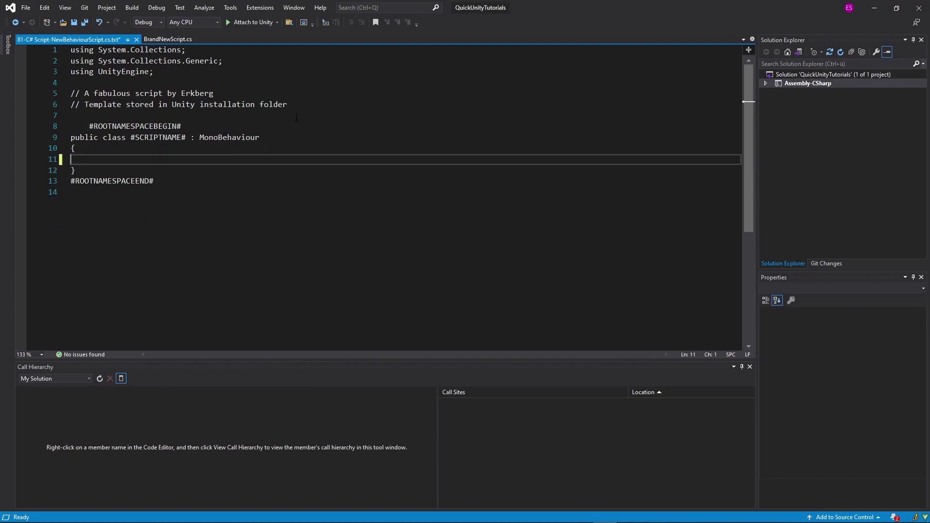
{"action": "key", "text": "ctrl+s"}
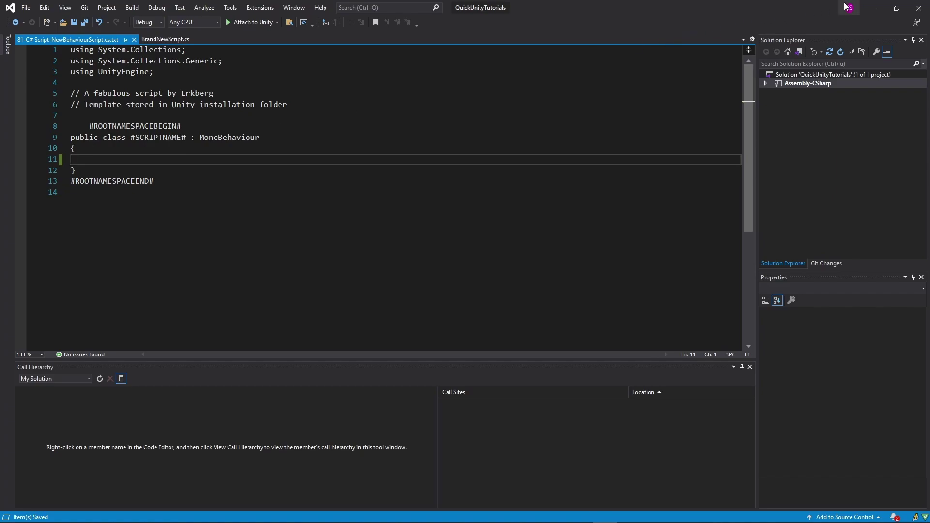
{"action": "left_click", "coordinate": [874, 8]}
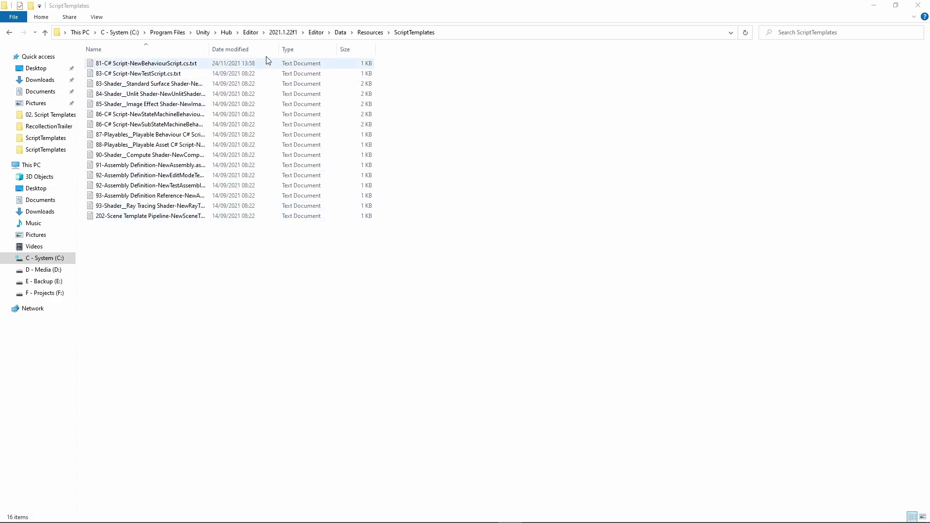
Browse up the editor path to the 2021.1.22f1 Editor folder.
{"action": "left_click", "coordinate": [250, 32]}
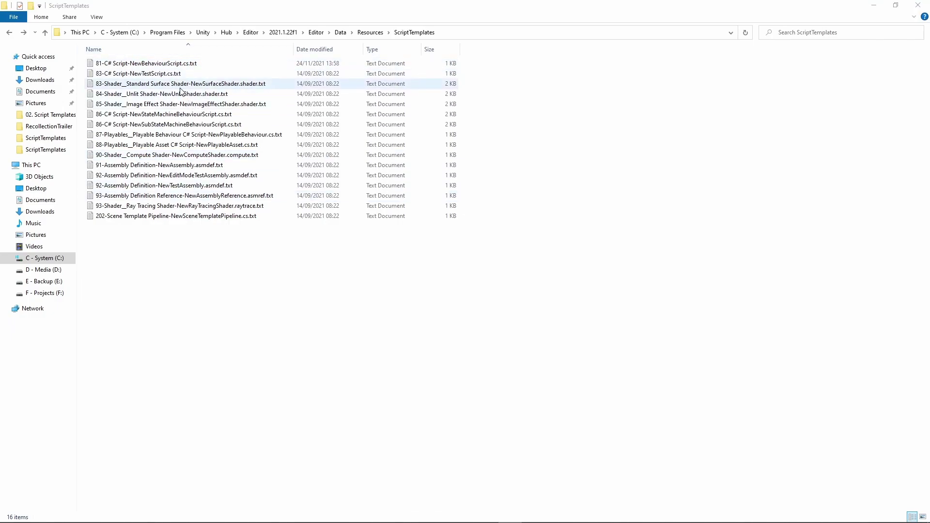
Paste the 82-Scriptable Object Script template into ScriptTemplates with admin permission and open it.
{"action": "double_click", "coordinate": [177, 85]}
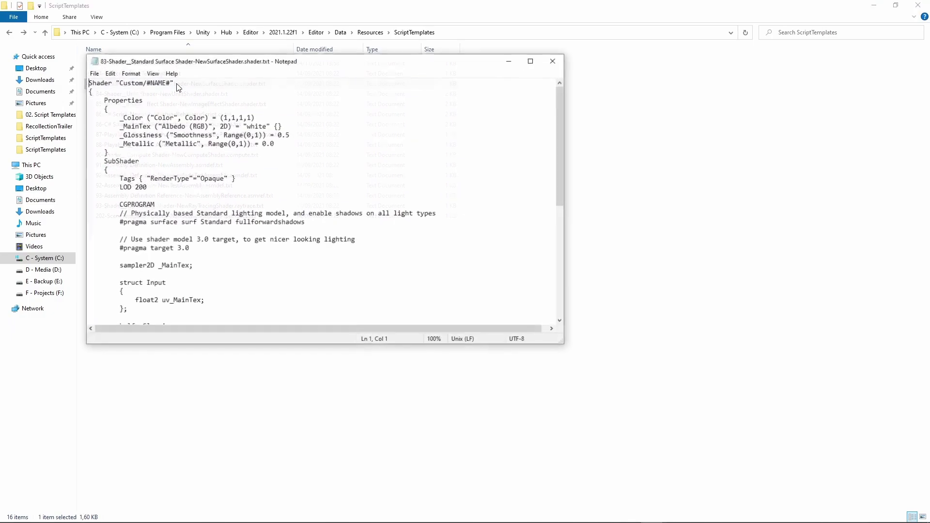
{"action": "left_click", "coordinate": [553, 61]}
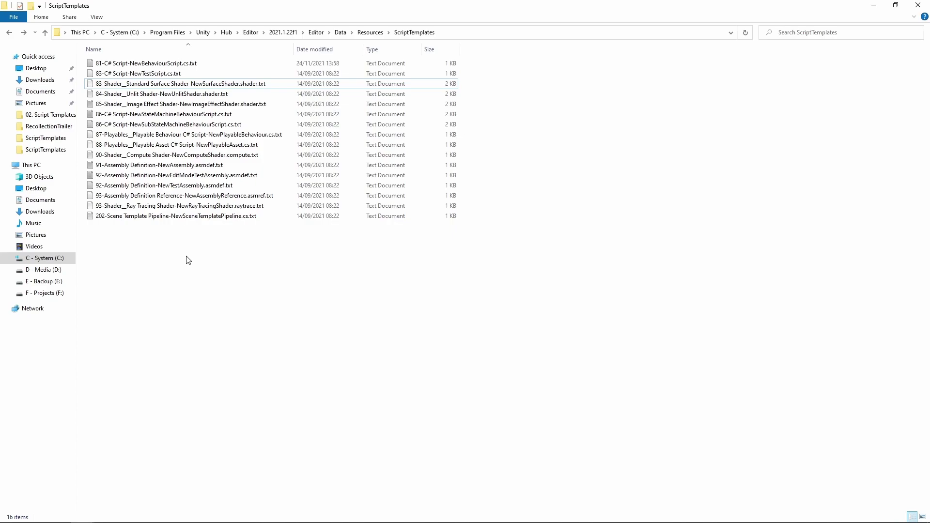
{"action": "key", "text": "ctrl+v"}
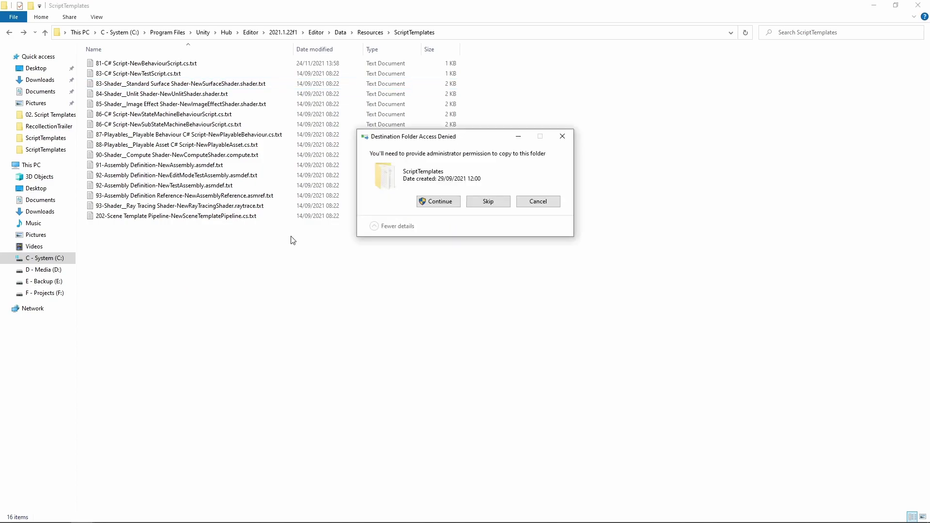
{"action": "left_click", "coordinate": [437, 201]}
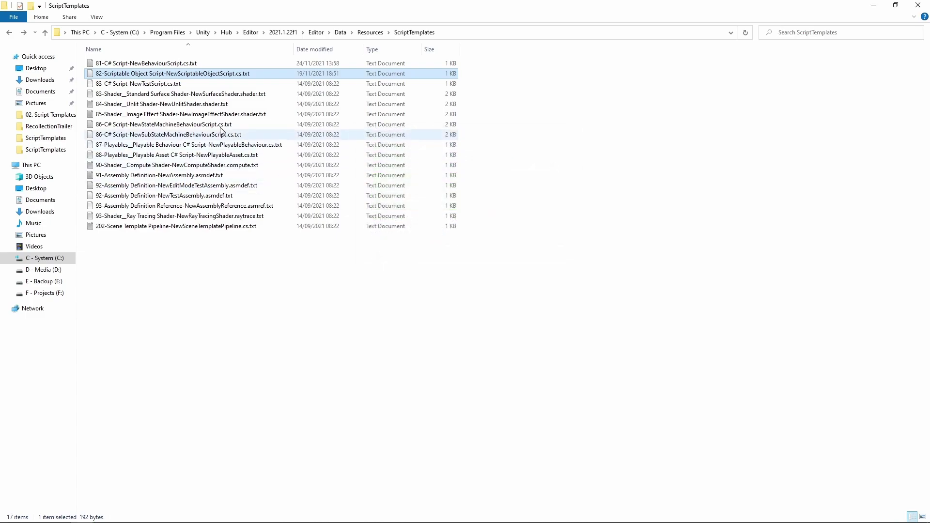
{"action": "double_click", "coordinate": [188, 75]}
Highlight the ScriptableObject base class and [CreateAssetMenu] attribute, leaving the template unchanged.
{"action": "left_click", "coordinate": [89, 152]}
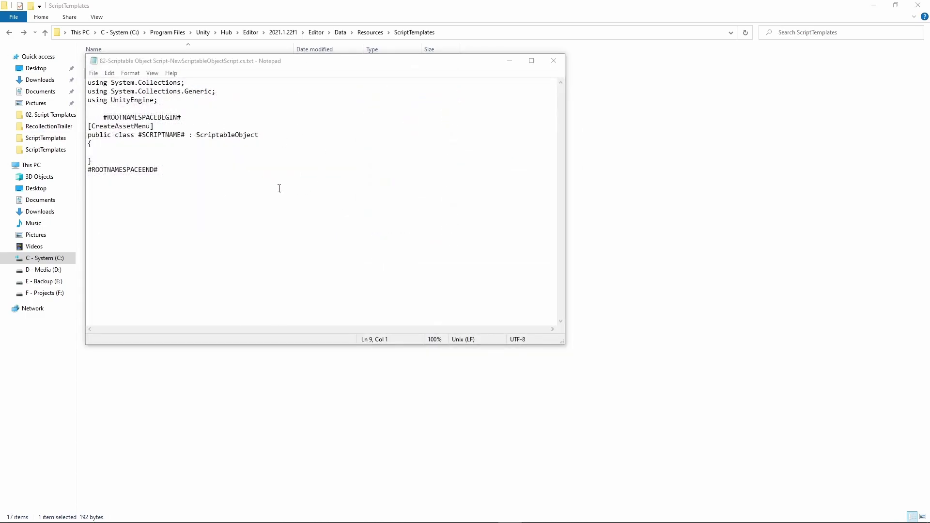
{"action": "double_click", "coordinate": [234, 133]}
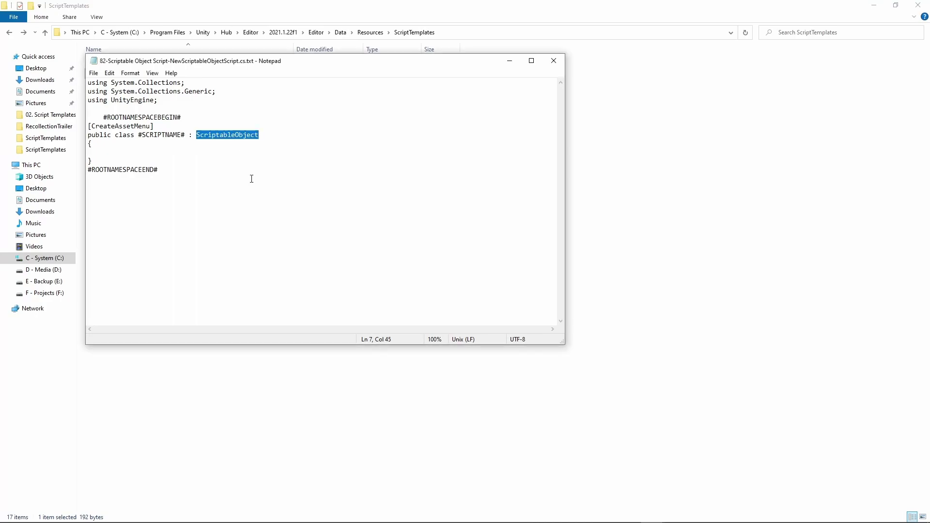
{"action": "double_click", "coordinate": [132, 127]}
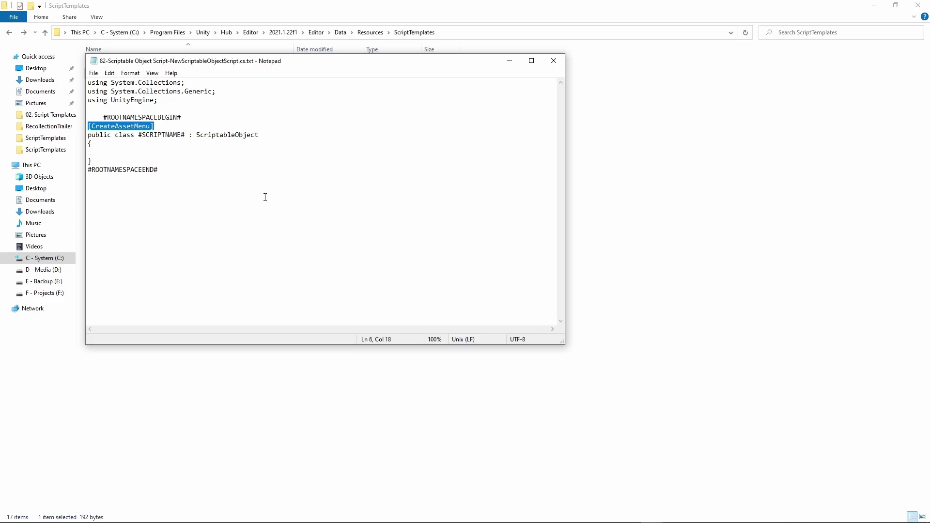
{"action": "left_click", "coordinate": [569, 514]}
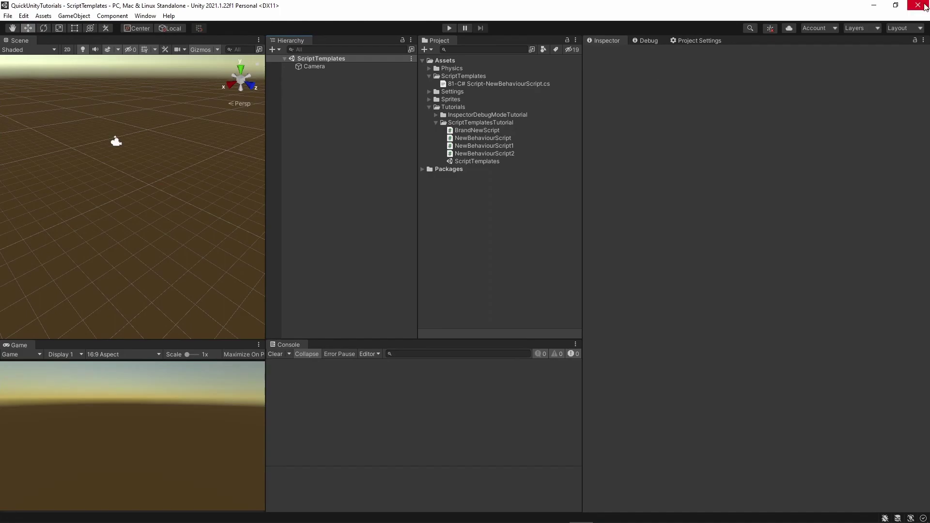
Create NewScriptableObjectScript in ScriptTemplatesTutorial from the Scriptable Object Script template.
{"action": "right_click", "coordinate": [487, 122]}
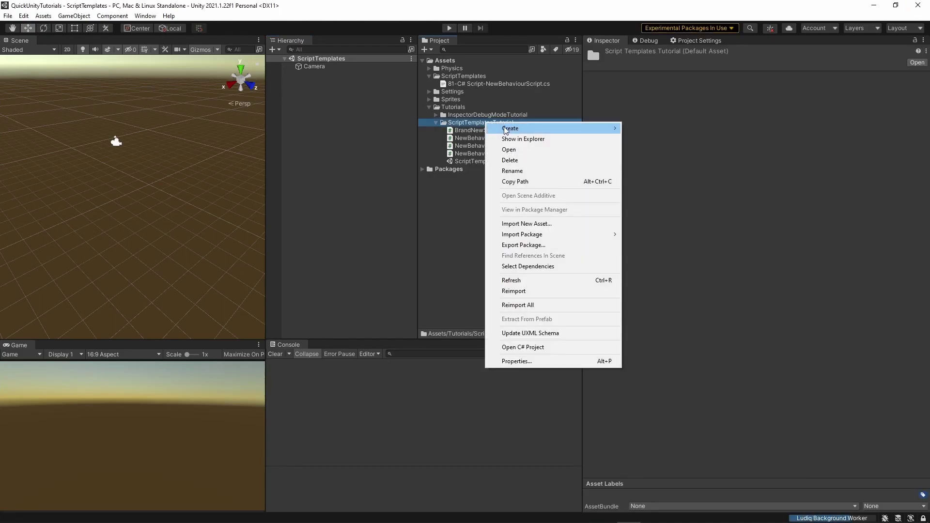
{"action": "mouse_move", "coordinate": [510, 128]}
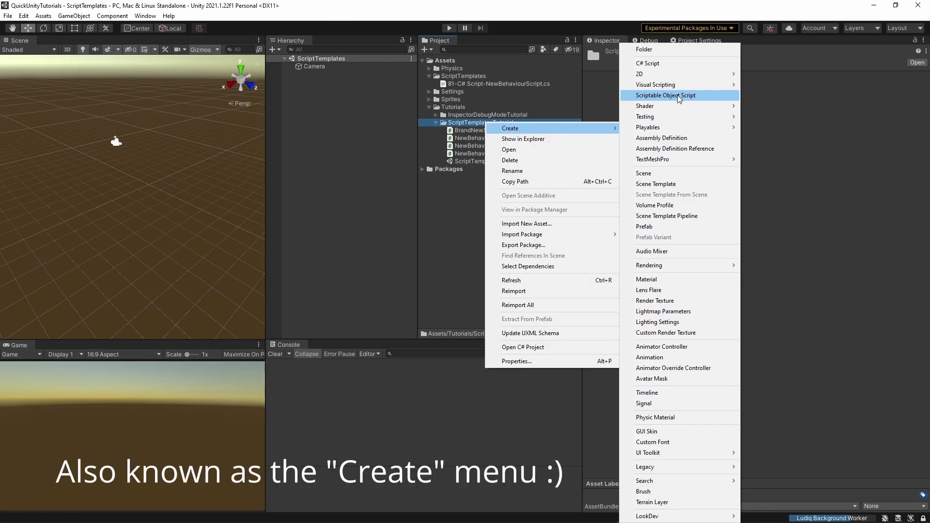
{"action": "left_click", "coordinate": [678, 96]}
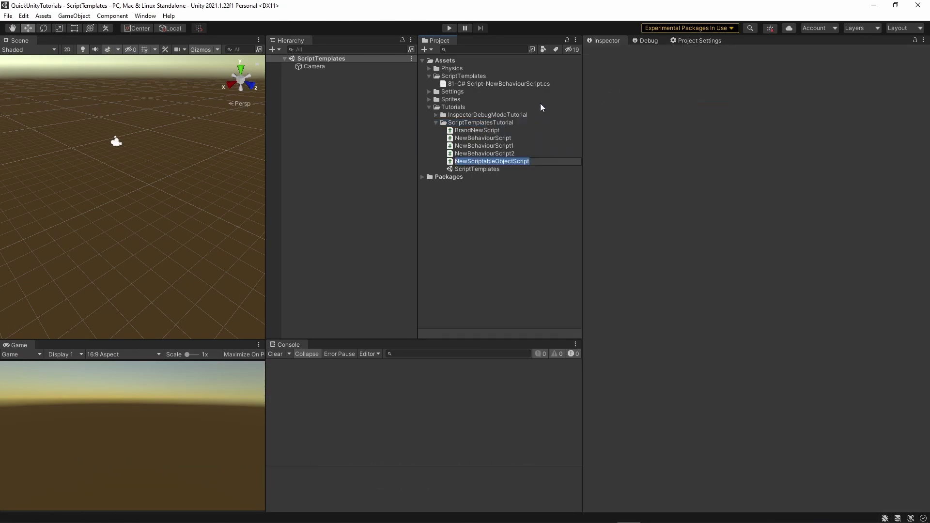
{"action": "key", "text": "Return"}
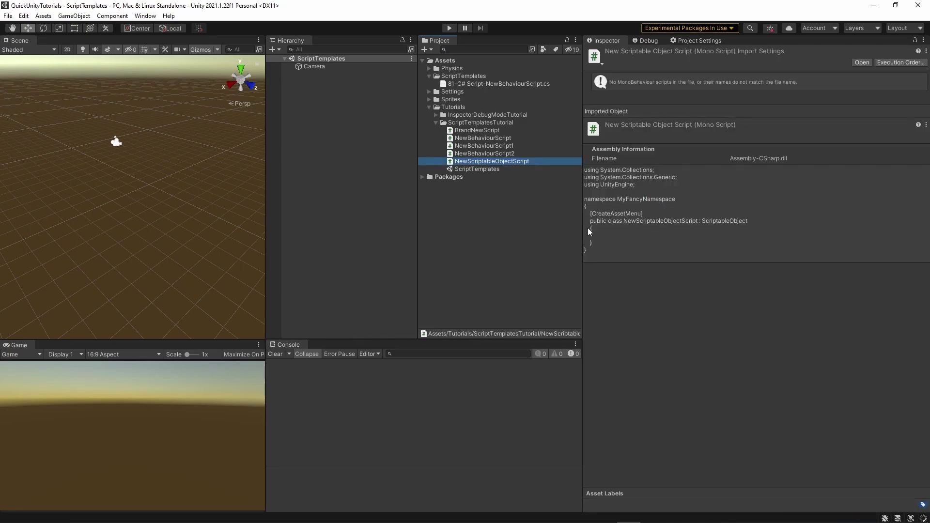
Create a 'New New Scriptable Object Script' asset in ScriptTemplatesTutorial with its default name.
{"action": "right_click", "coordinate": [478, 122]}
{"action": "mouse_move", "coordinate": [506, 128]}
{"action": "left_click", "coordinate": [700, 36]}
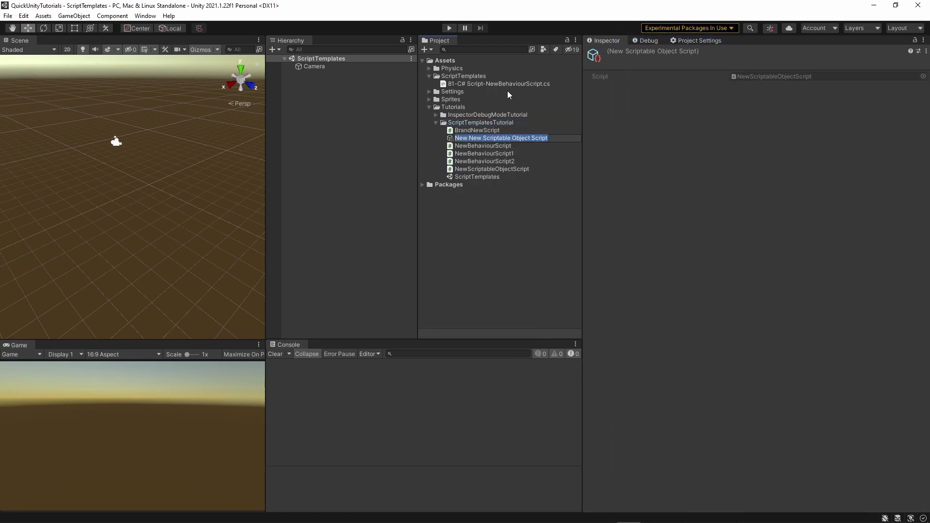
{"action": "key", "text": "Return"}
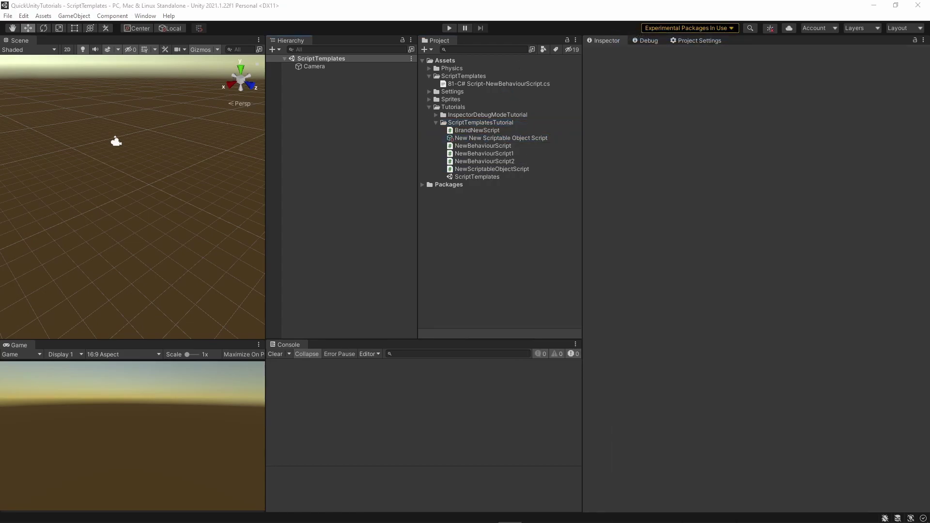